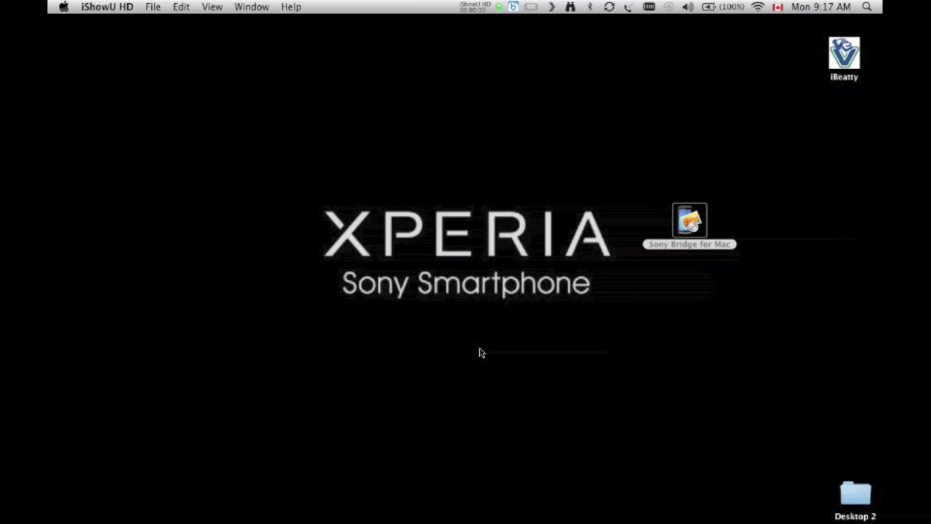
Step: Launch Sony Bridge for Mac and browse the Music, Movies and Playlists of the iTunes library
left_click(674, 280)
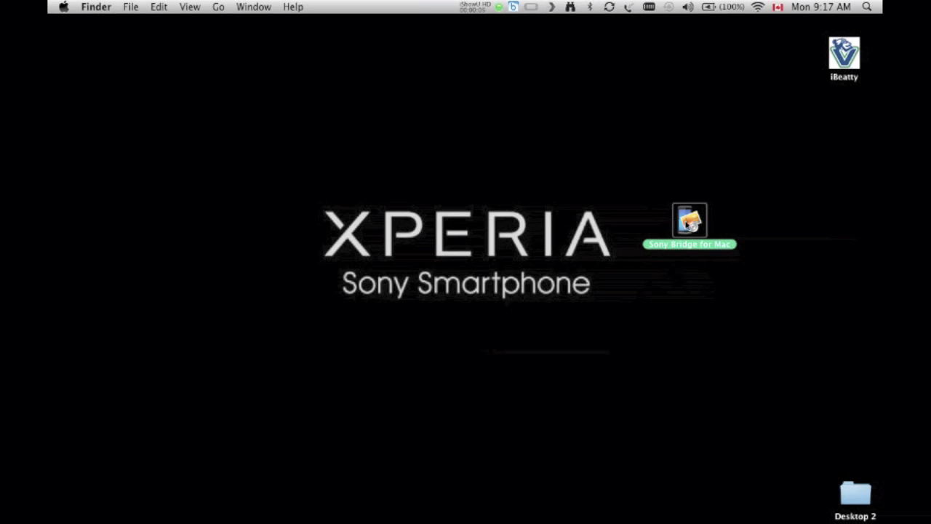
double_click(688, 224)
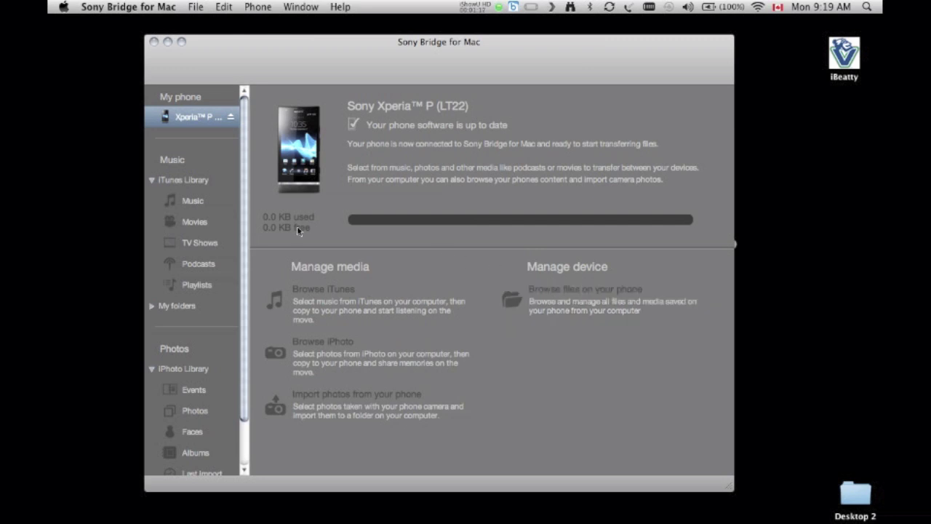
left_click(206, 204)
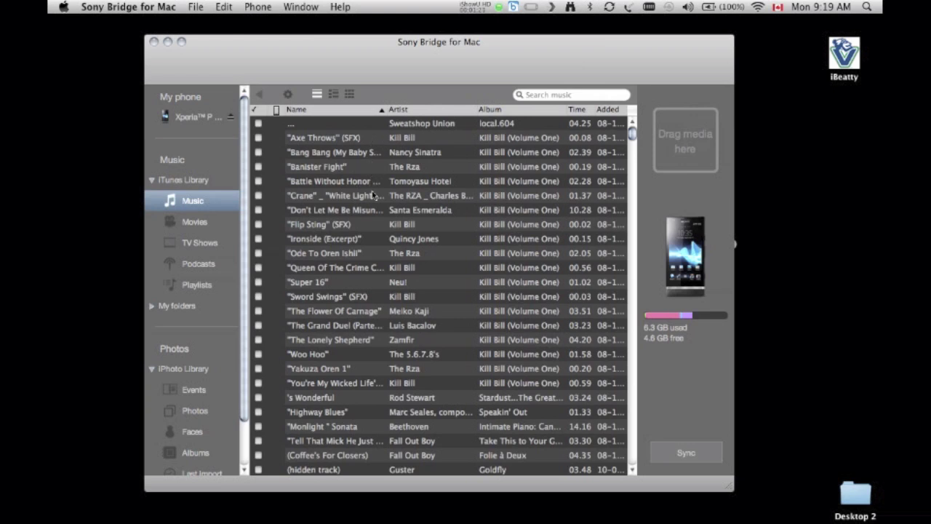
left_click(191, 223)
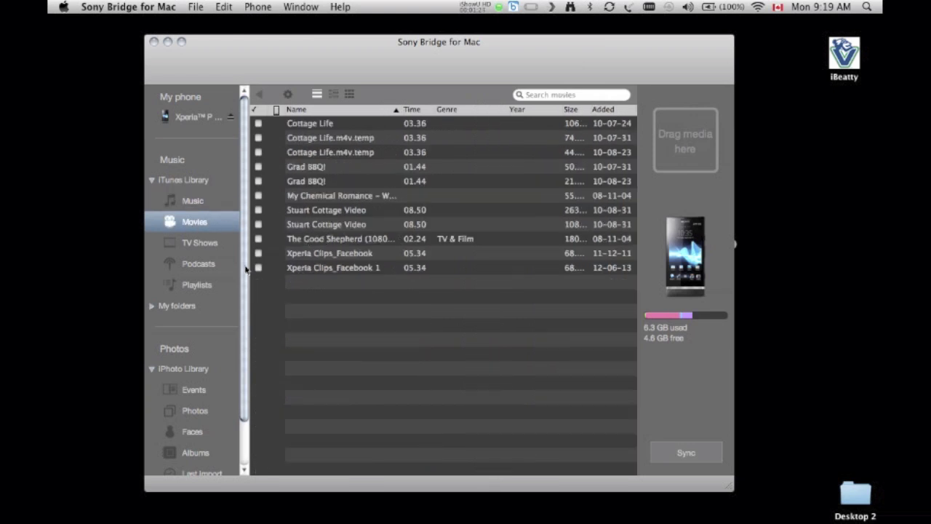
left_click(222, 284)
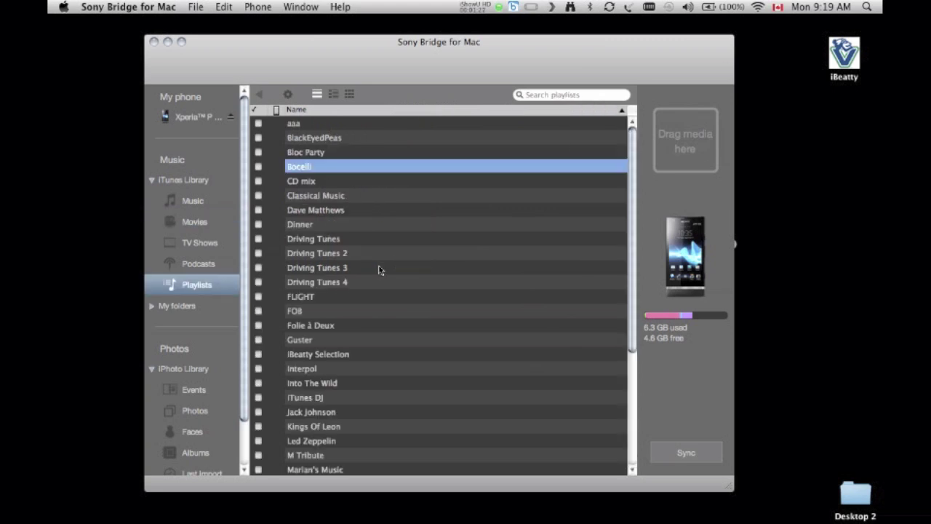
Step: Switch to iTunes and view the Movies library and the contents of the Interpol playlist
mouse_move(435, 513)
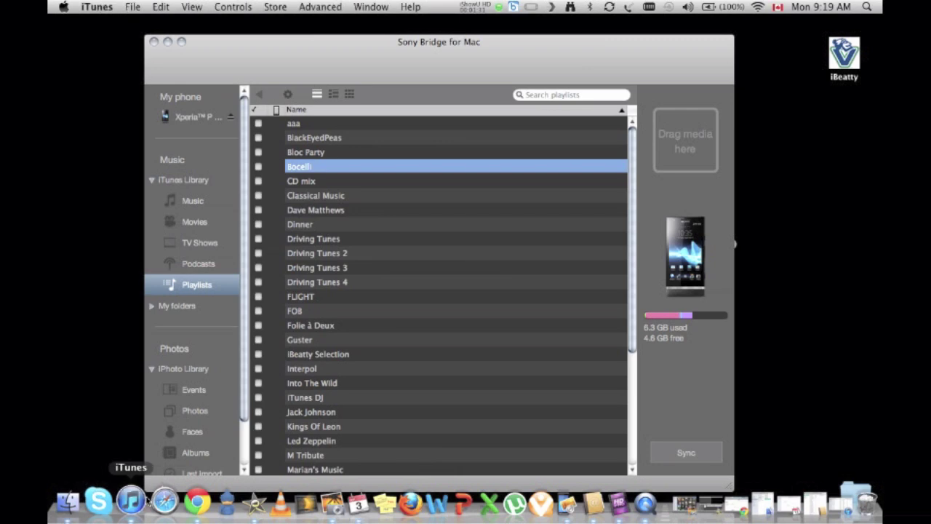
left_click(120, 501)
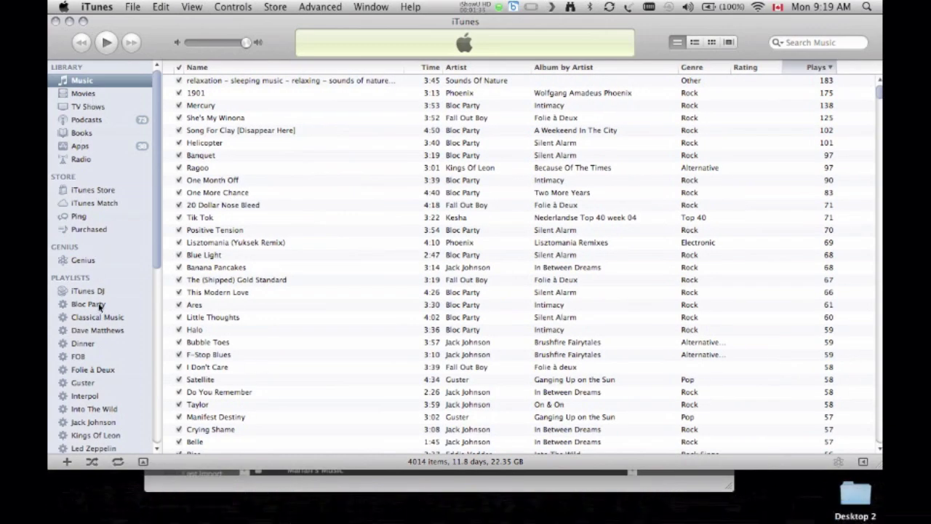
left_click(104, 95)
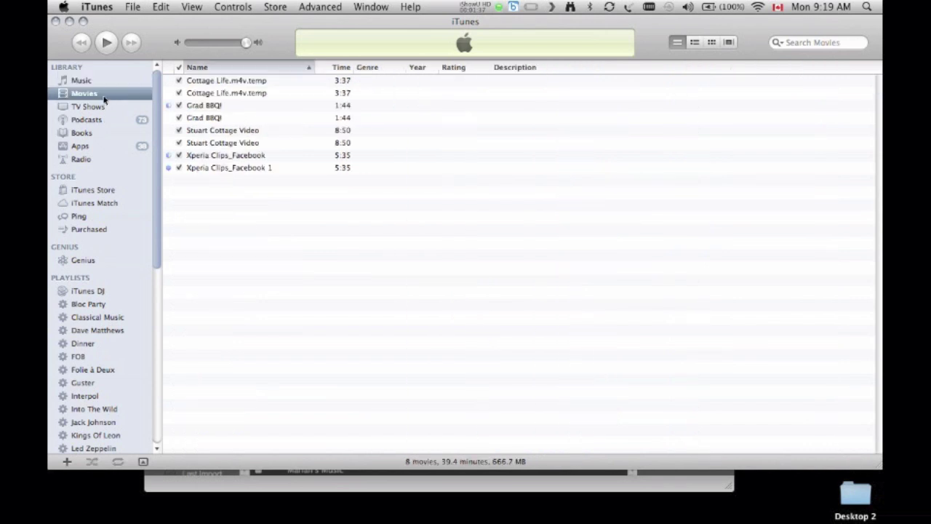
scroll(117, 270, "down", 5)
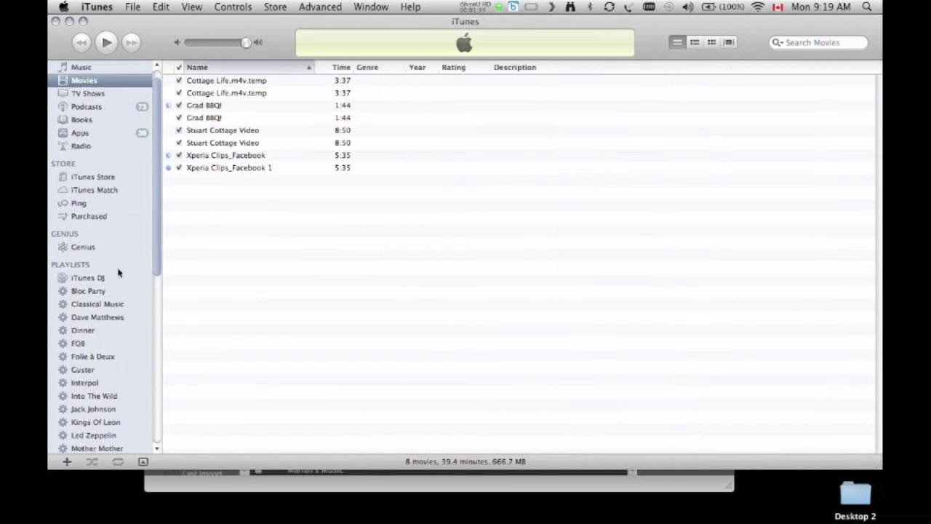
scroll(104, 244, "down", 2)
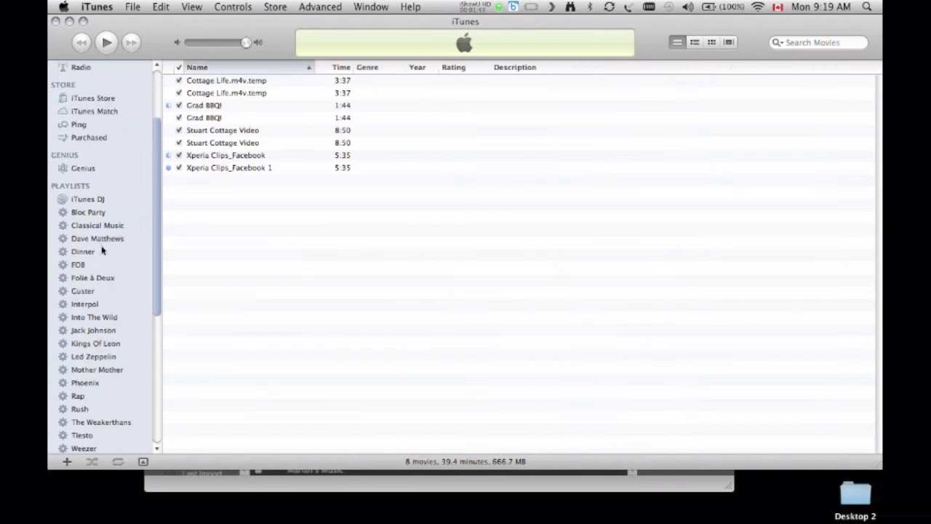
left_click(97, 304)
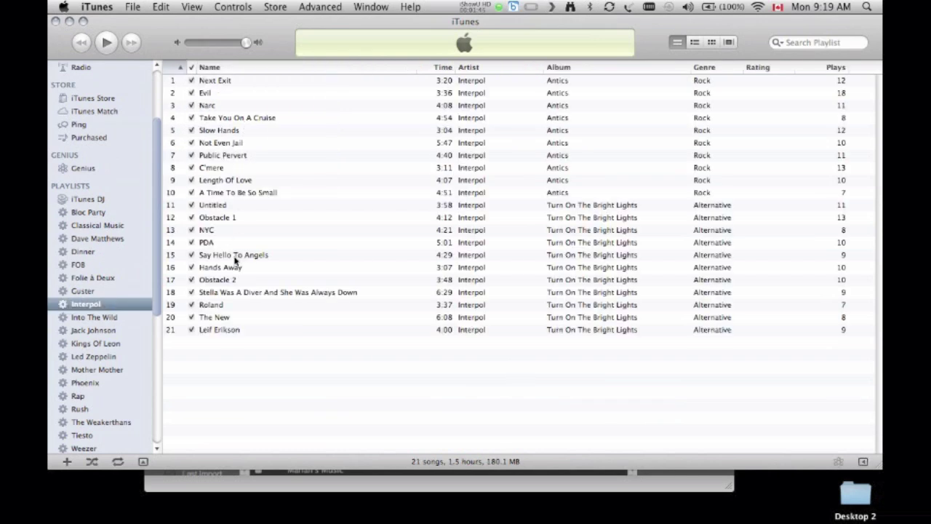
Step: Return to Sony Bridge for Mac, select the Interpol playlist and sync it to the phone
mouse_move(383, 520)
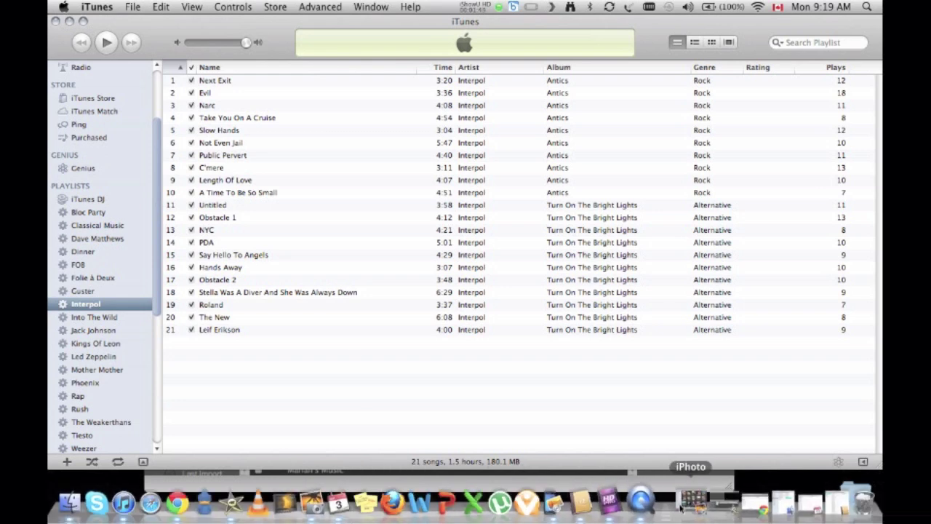
left_click(568, 502)
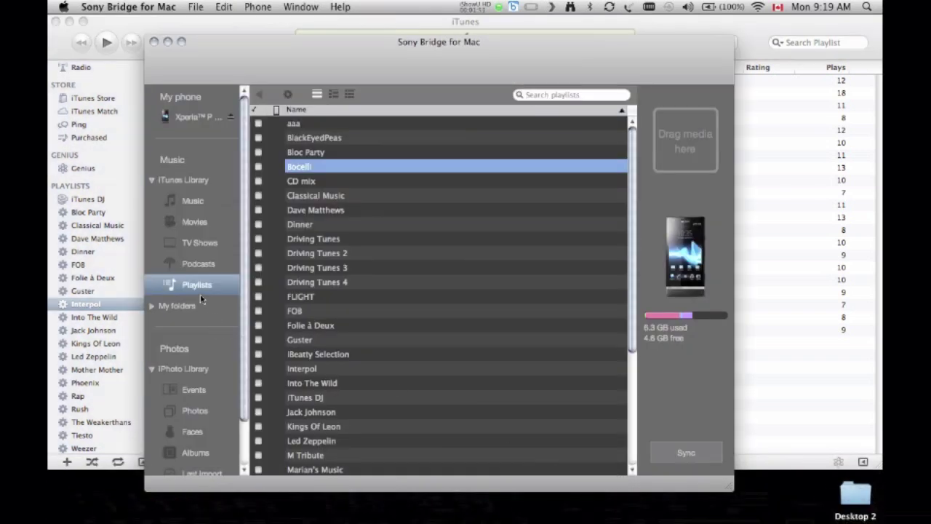
left_click(257, 370)
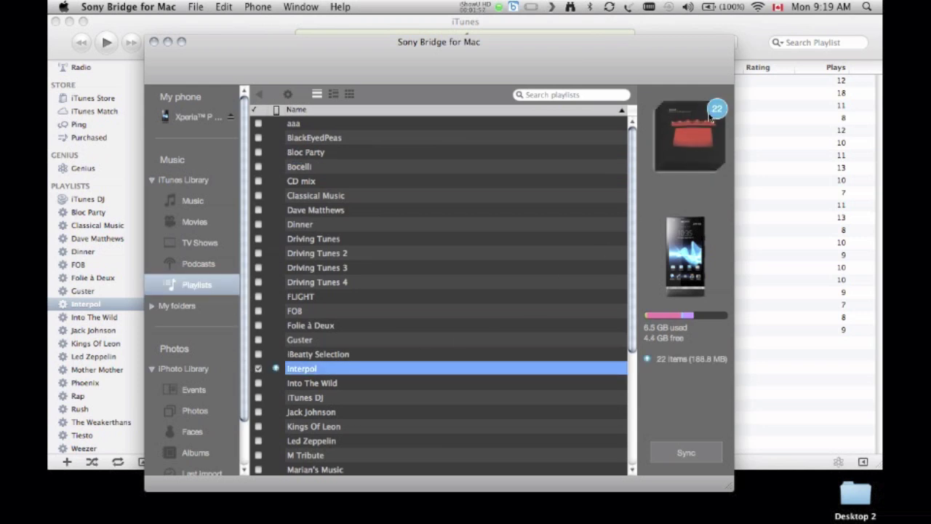
left_click(686, 452)
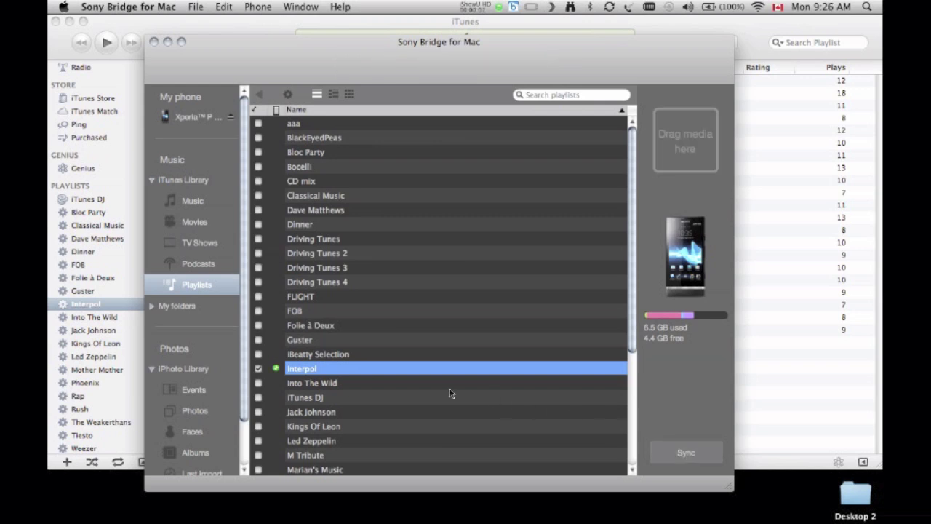
Step: Switch to iPhoto and look through all photos and several albums, ending with Golf Pics
scroll(182, 343, "down", 3)
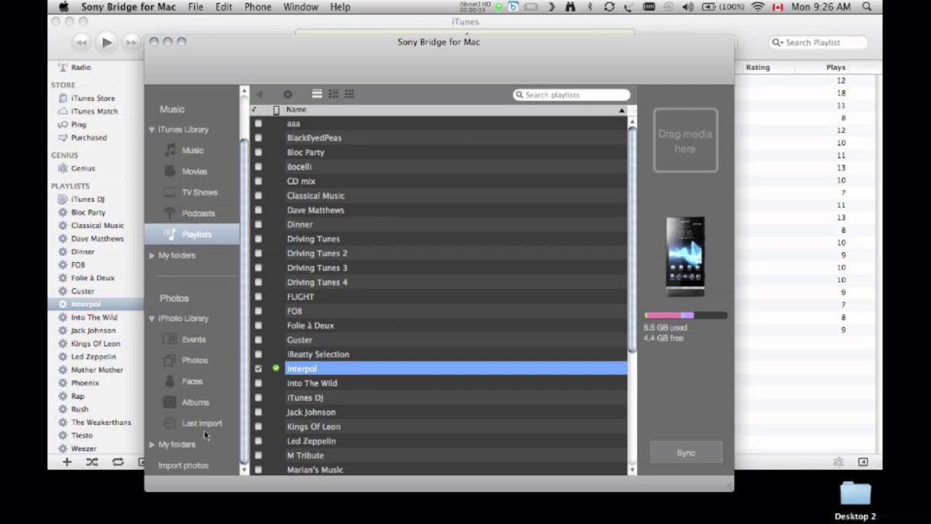
mouse_move(406, 518)
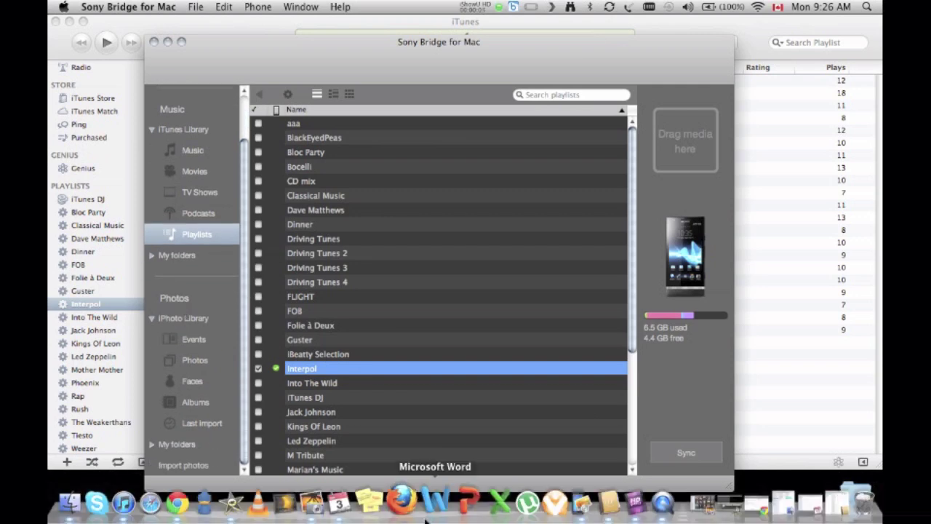
left_click(323, 500)
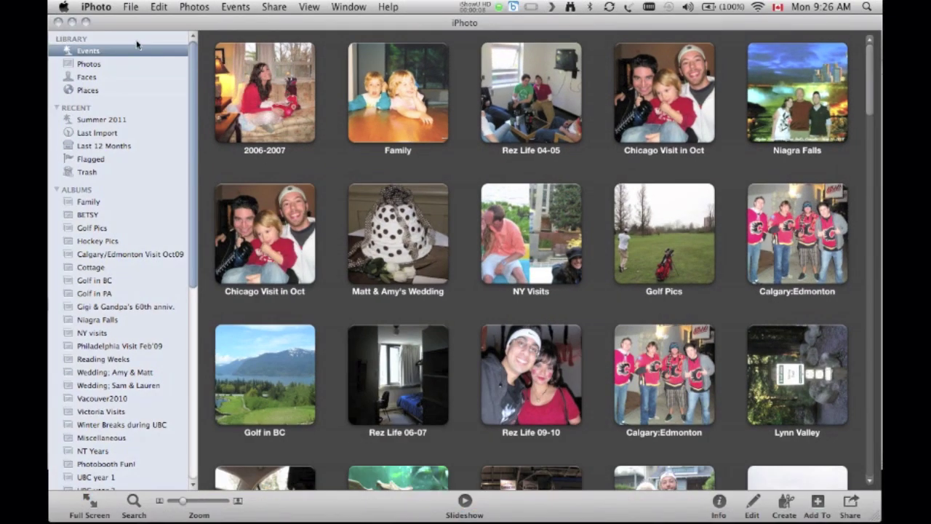
left_click(120, 64)
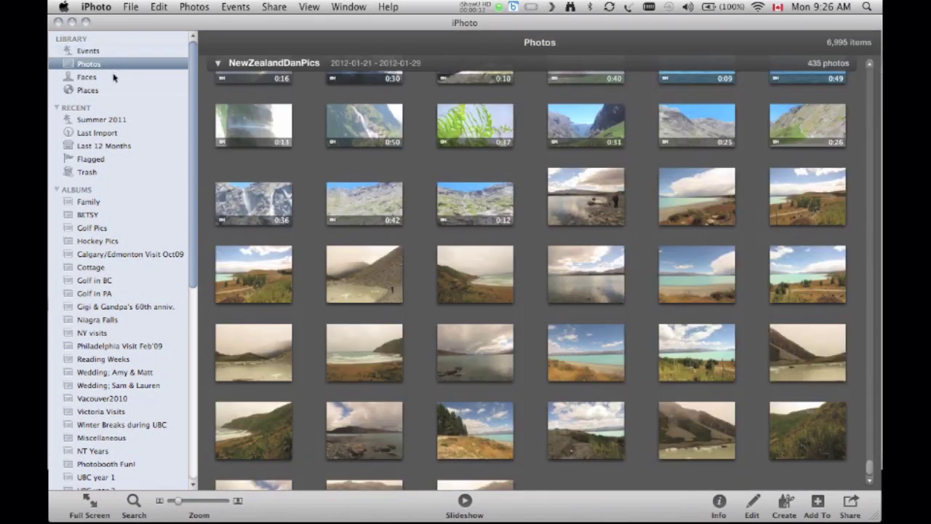
scroll(255, 159, "up", 3)
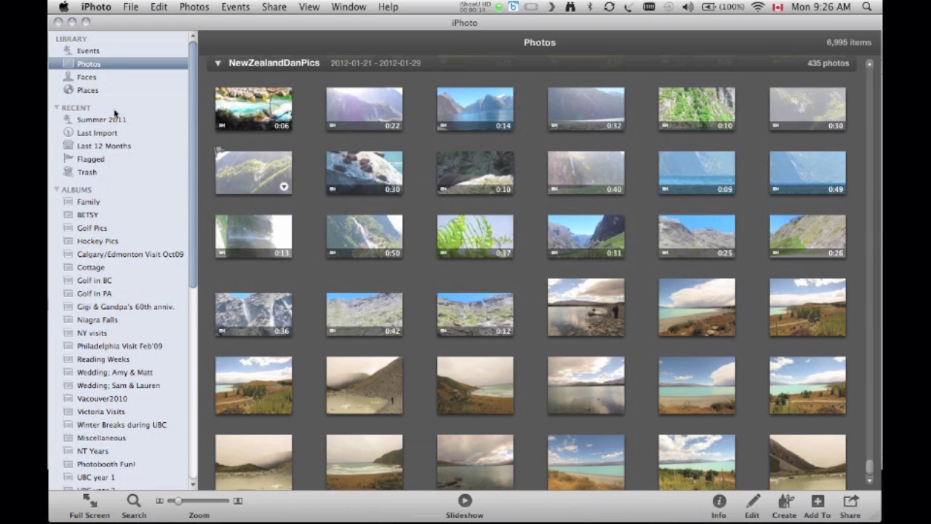
scroll(118, 127, "down", 1)
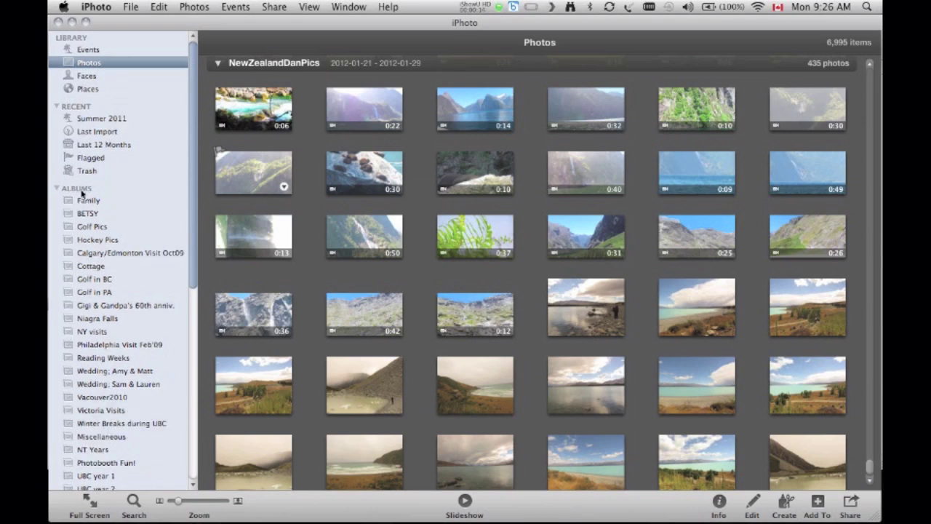
left_click(88, 200)
left_click(91, 213)
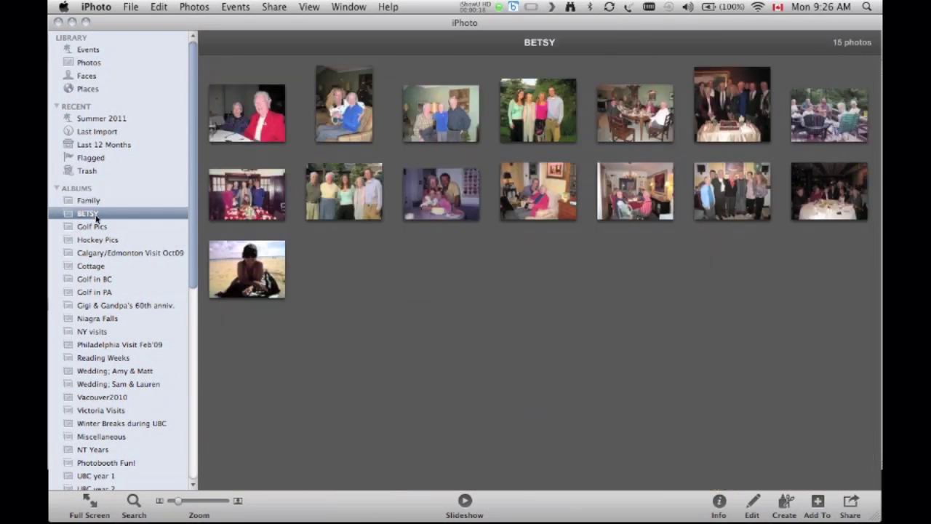
left_click(101, 228)
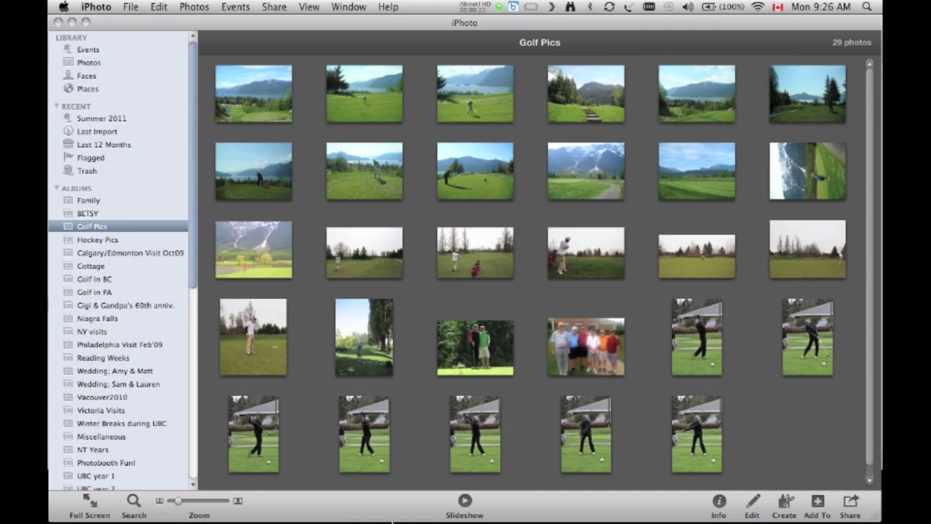
Step: Return to Sony Bridge for Mac, select the Golf Pics album from the iPhoto albums and sync it to the phone
mouse_move(385, 512)
left_click(595, 515)
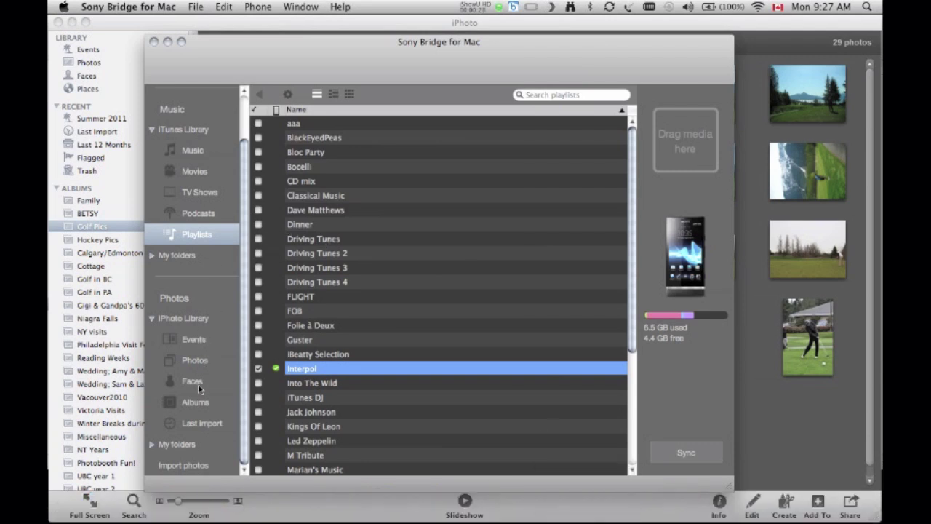
left_click(207, 406)
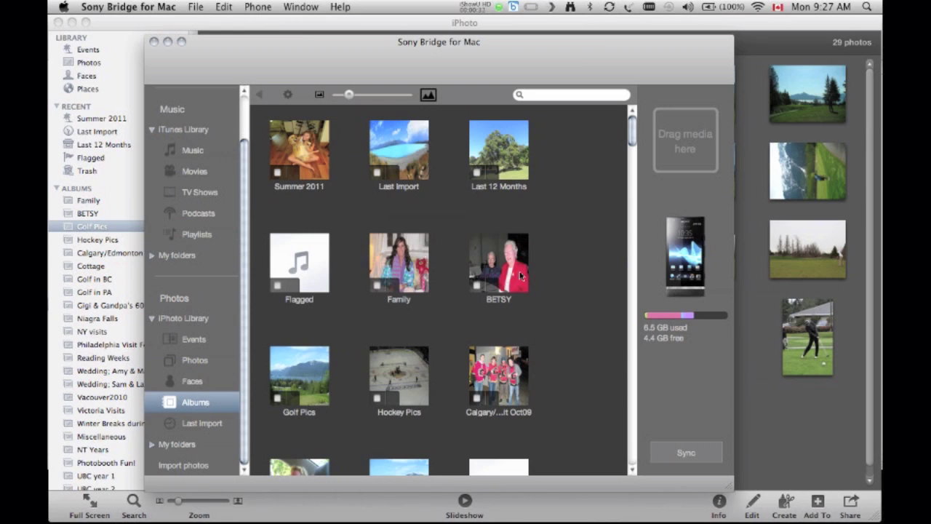
left_click(277, 400)
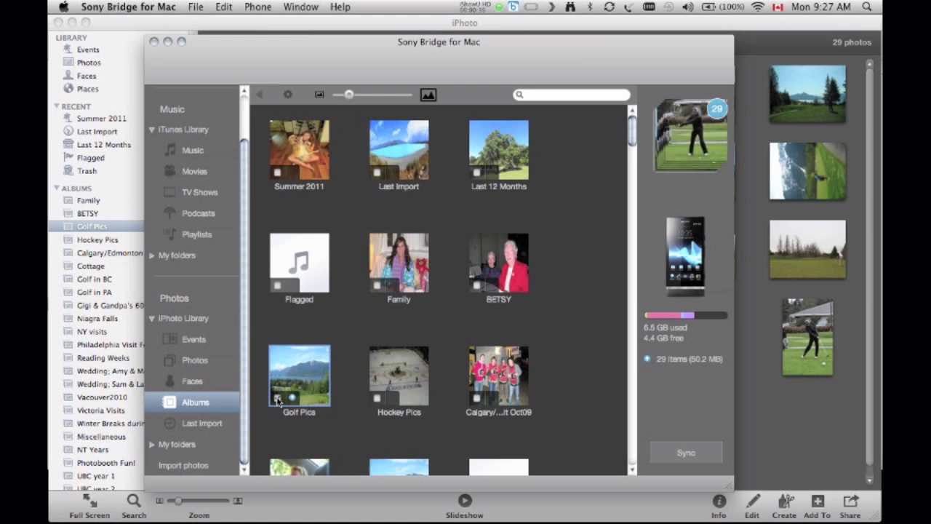
left_click(680, 454)
Step: Add the Miscellaneous folder from Pictures to the photo section's My folders
left_click(152, 445)
left_click_drag(240, 433, 240, 480)
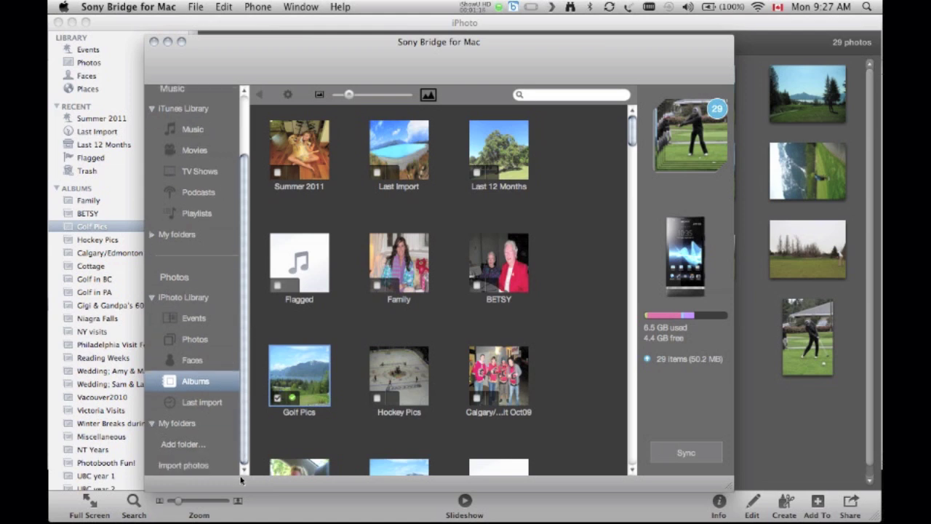
left_click(202, 443)
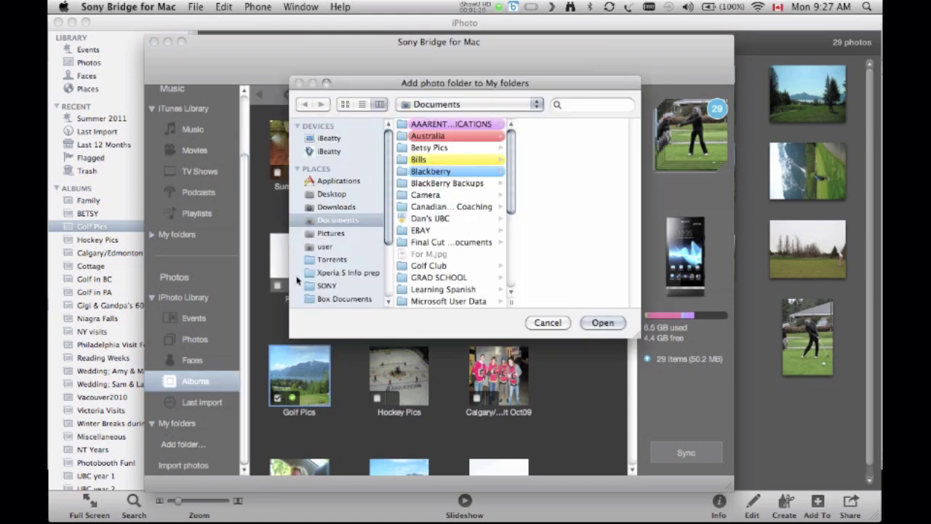
left_click(327, 233)
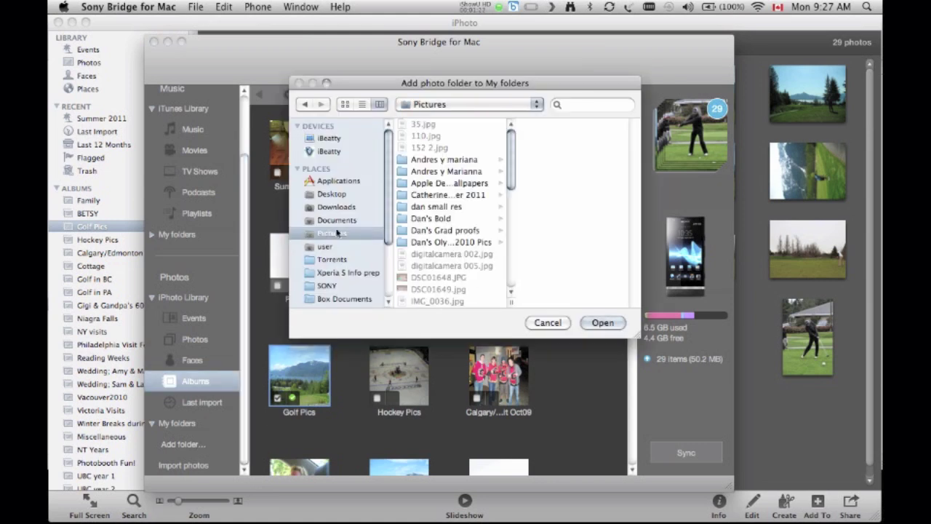
left_click_drag(511, 166, 514, 267)
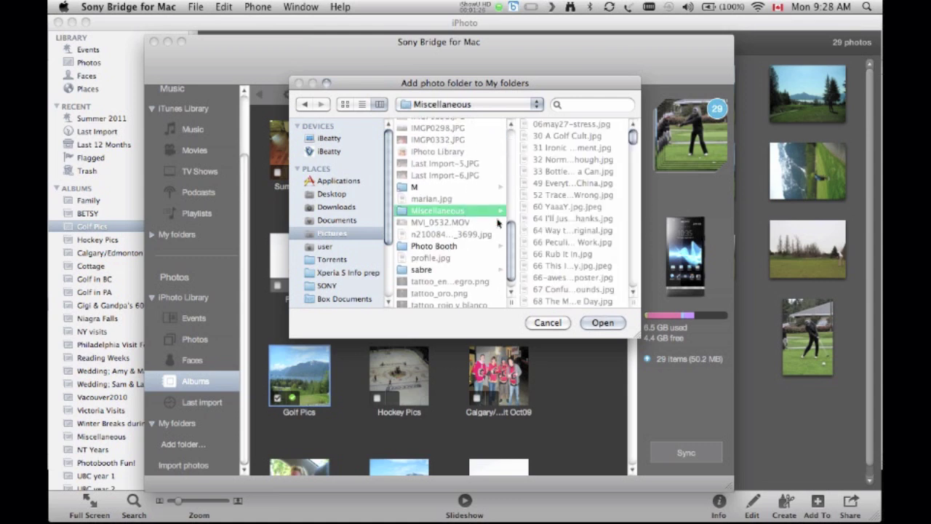
left_click(595, 322)
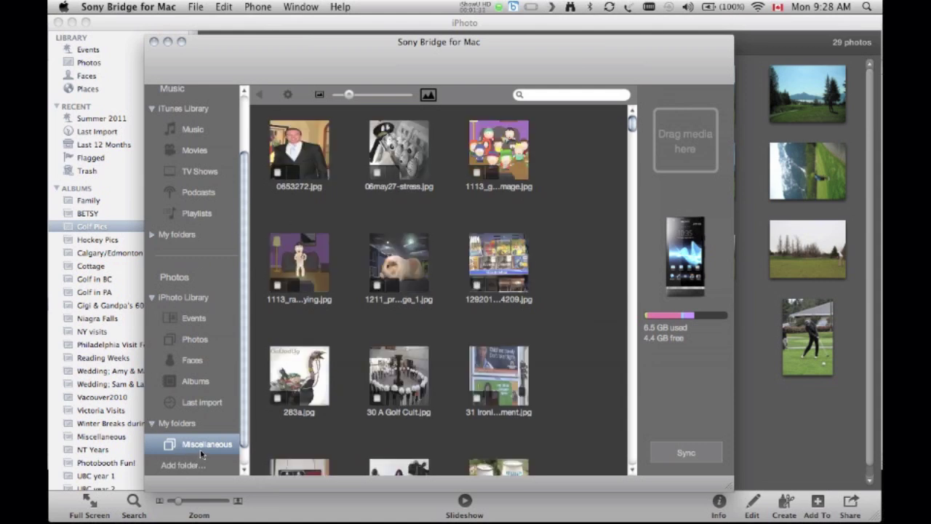
Step: Select the guinea pig photo in the second row of the Miscellaneous folder and sync it to the phone
scroll(393, 277, "down", 1)
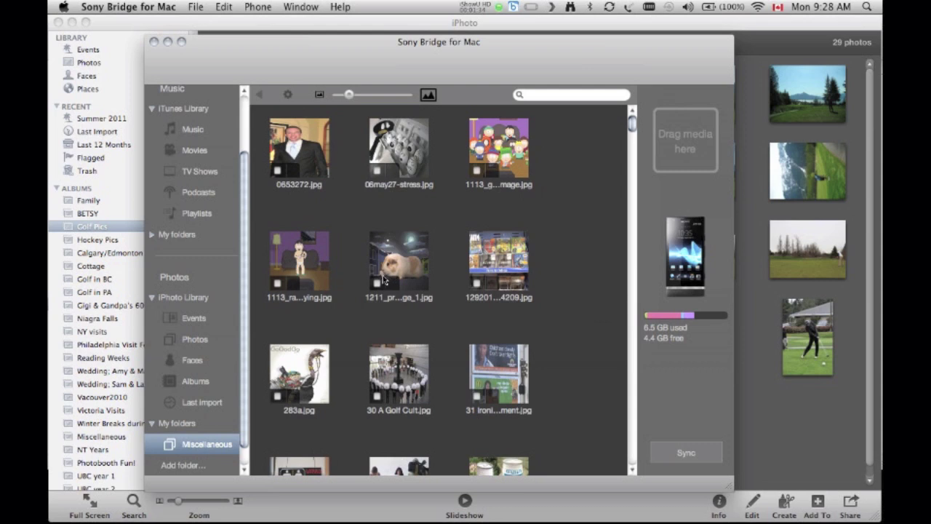
left_click(378, 286)
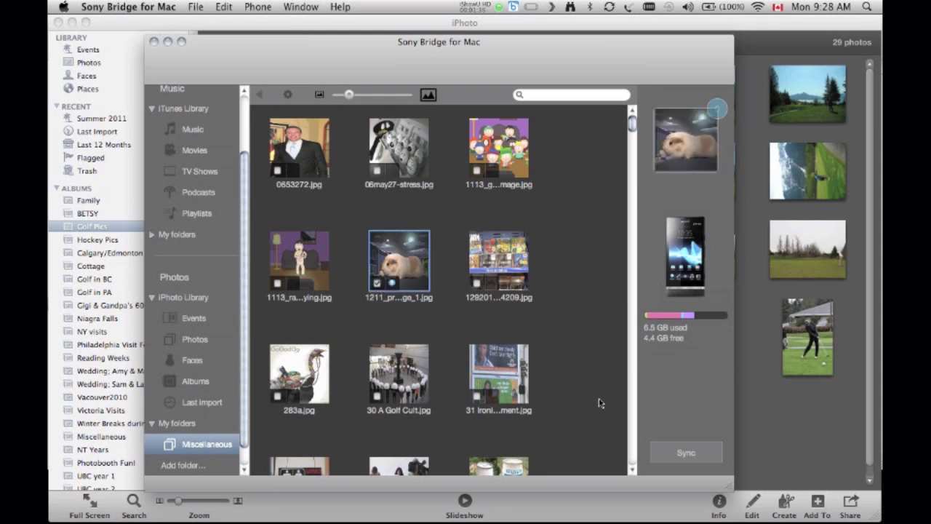
left_click(673, 454)
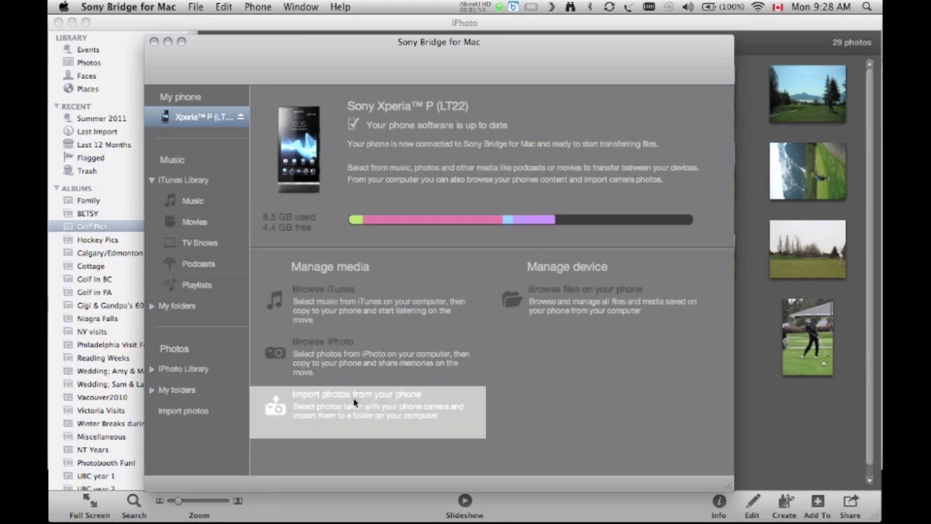
Step: Open the phone photo import, select the sunset cyclist photo in the second row and import it to iPhoto
left_click(354, 403)
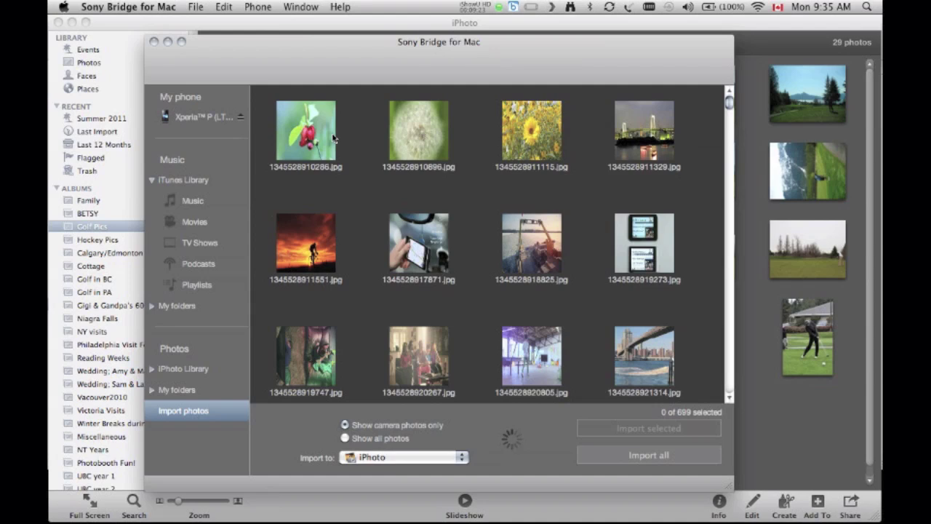
left_click(318, 229)
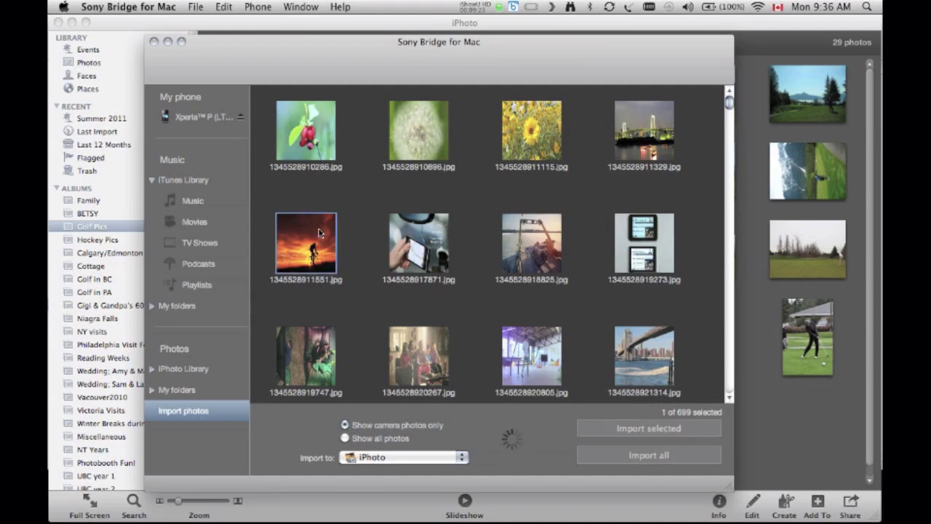
left_click(382, 458)
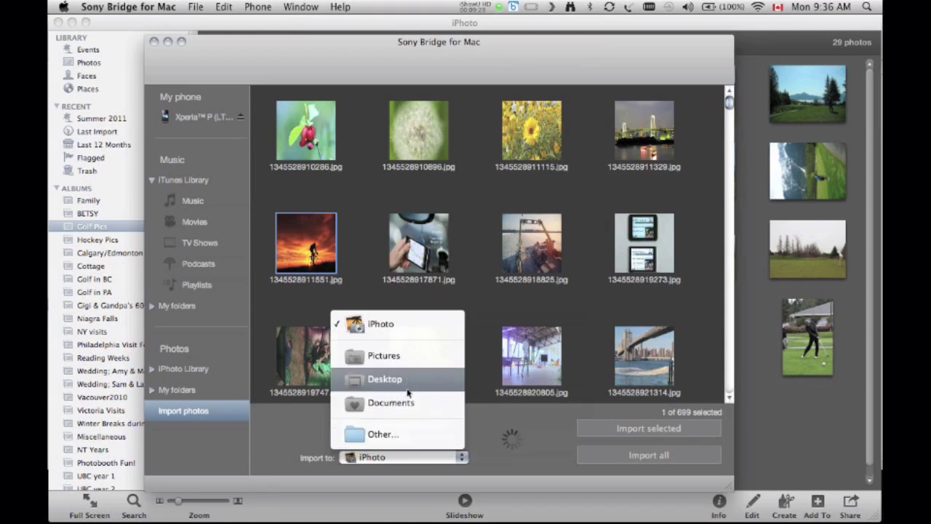
left_click(407, 425)
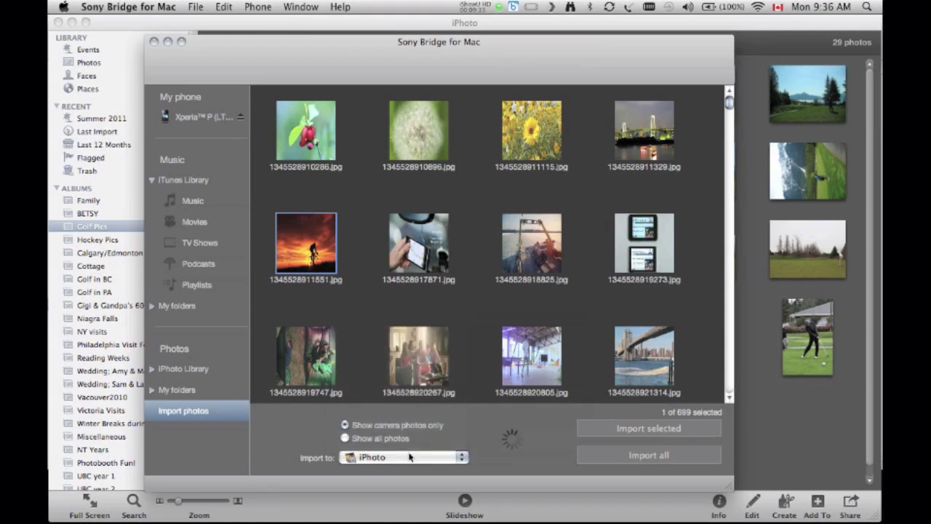
left_click(642, 435)
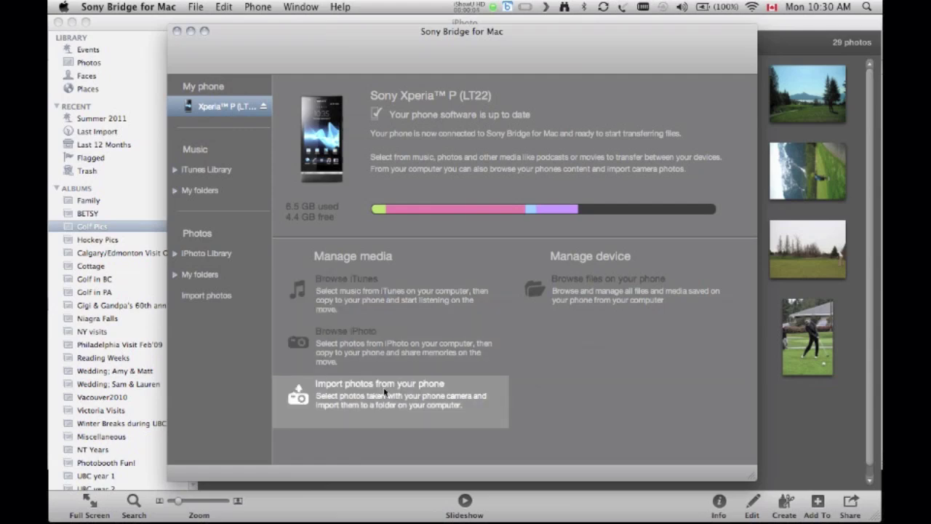
Step: Browse the files on the phone and copy the screenshot ending in 318_1.png from its Pictures folder to the Mac desktop
left_click(570, 296)
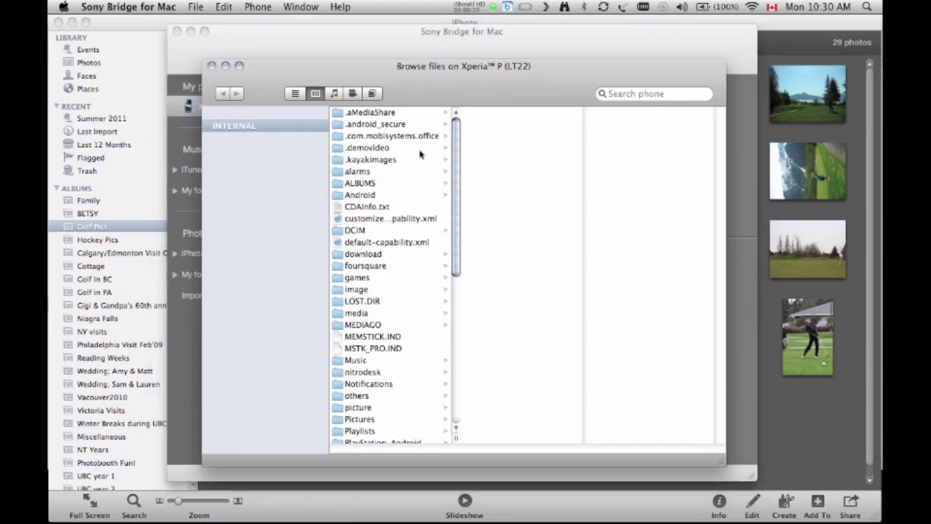
scroll(415, 186, "down", 5)
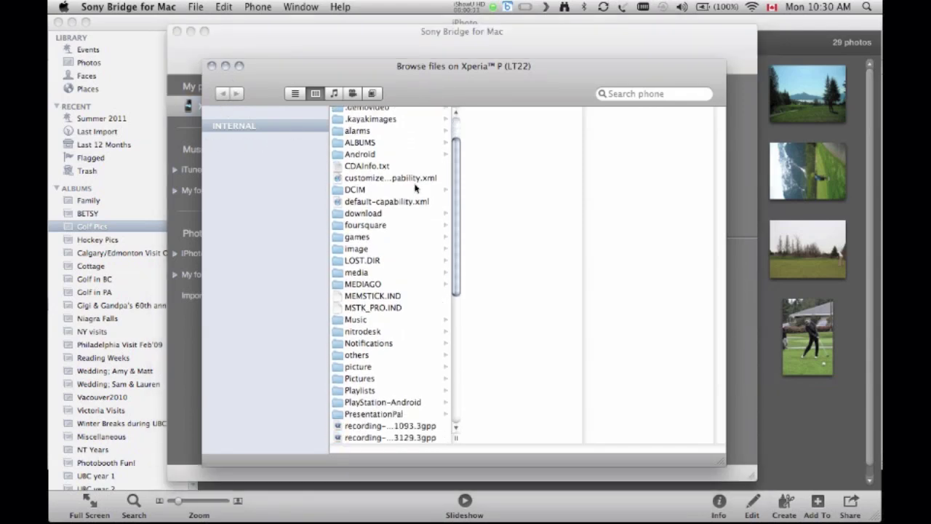
scroll(415, 187, "down", 6)
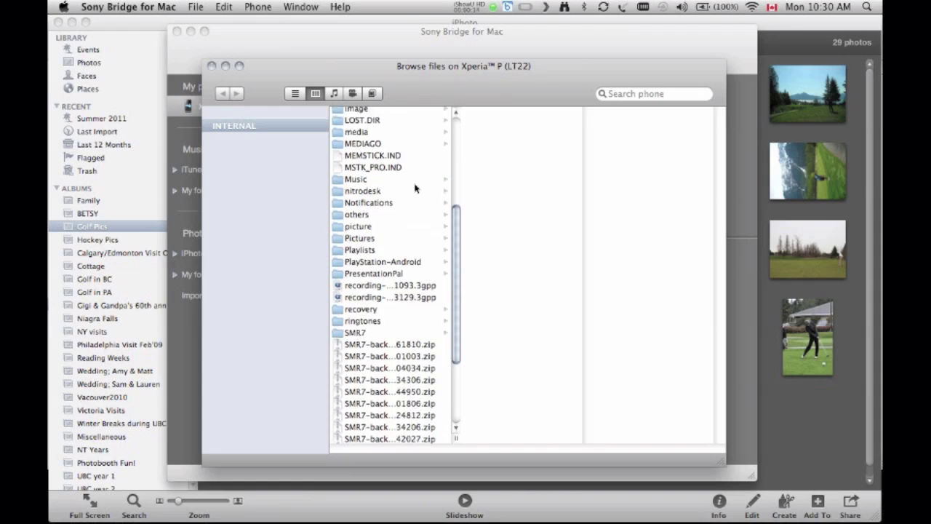
scroll(414, 189, "down", 3)
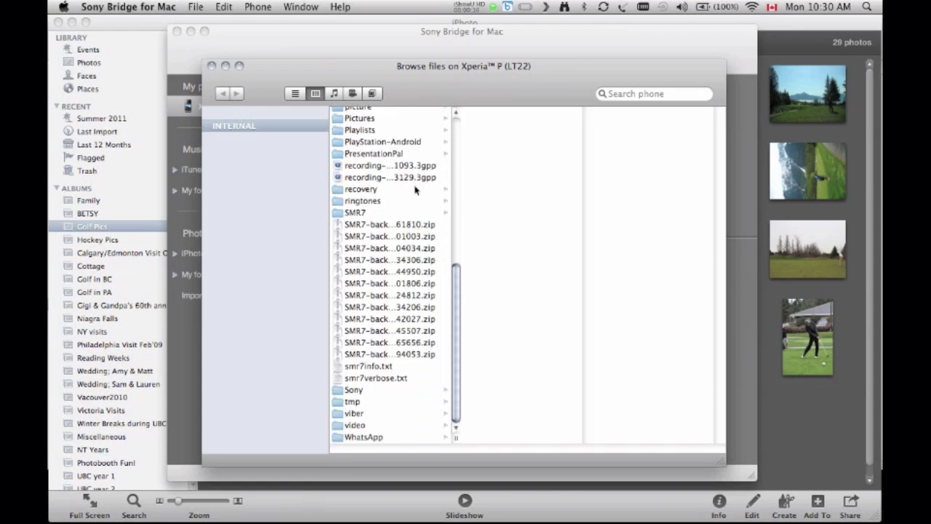
scroll(414, 189, "up", 8)
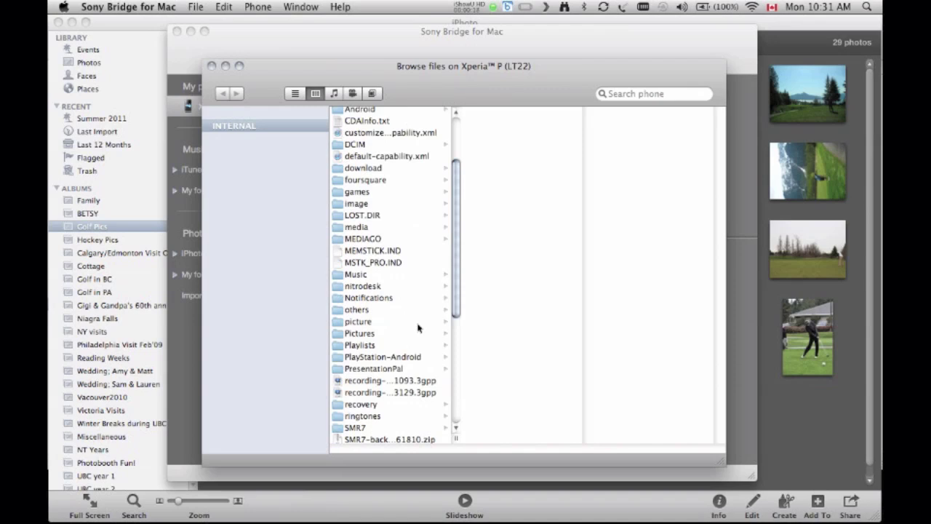
left_click(416, 334)
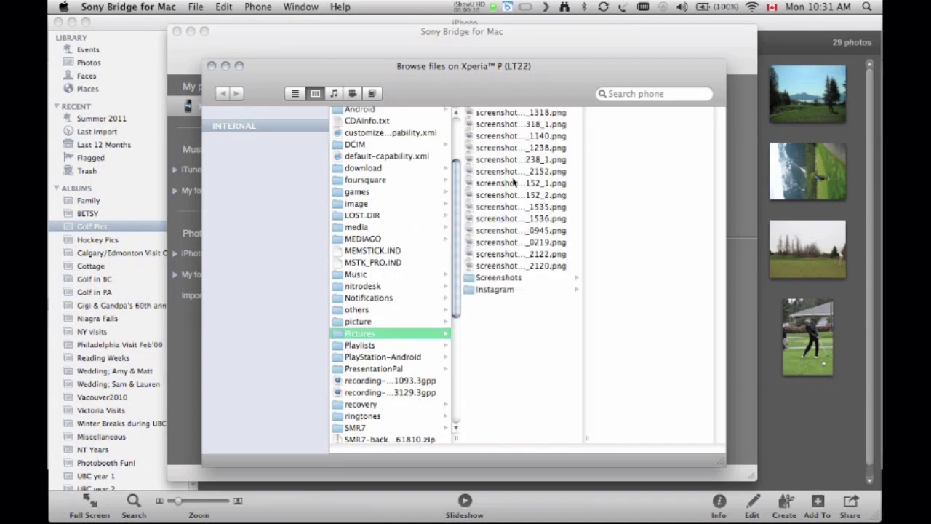
left_click_drag(514, 127, 532, 162)
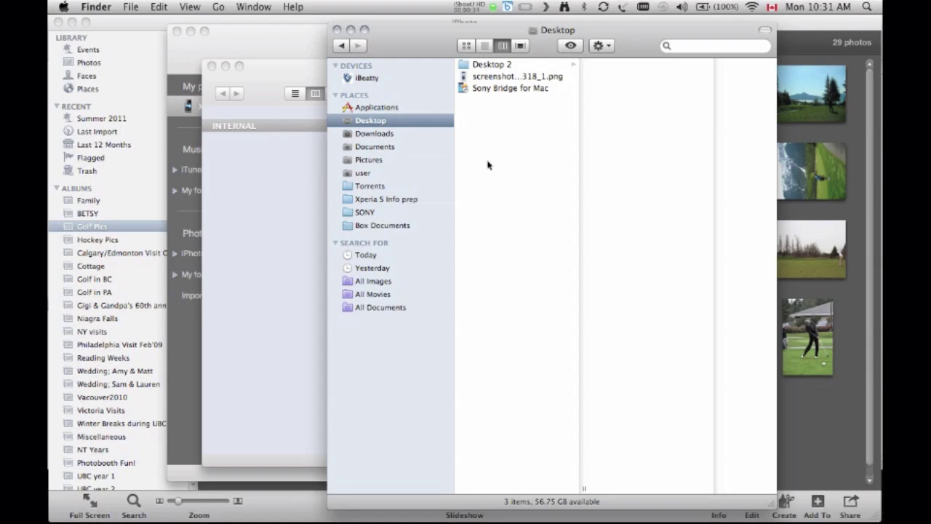
Step: In Finder, copy Pro Plus Xperia P.pptx from Documents > SONY > Documents > Training to the phone and close the phone file browser
left_click(378, 149)
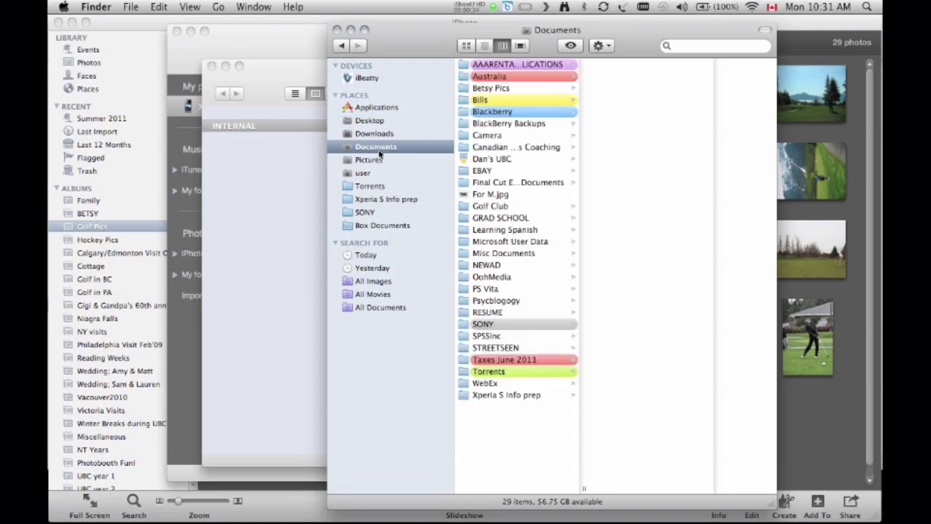
left_click(497, 328)
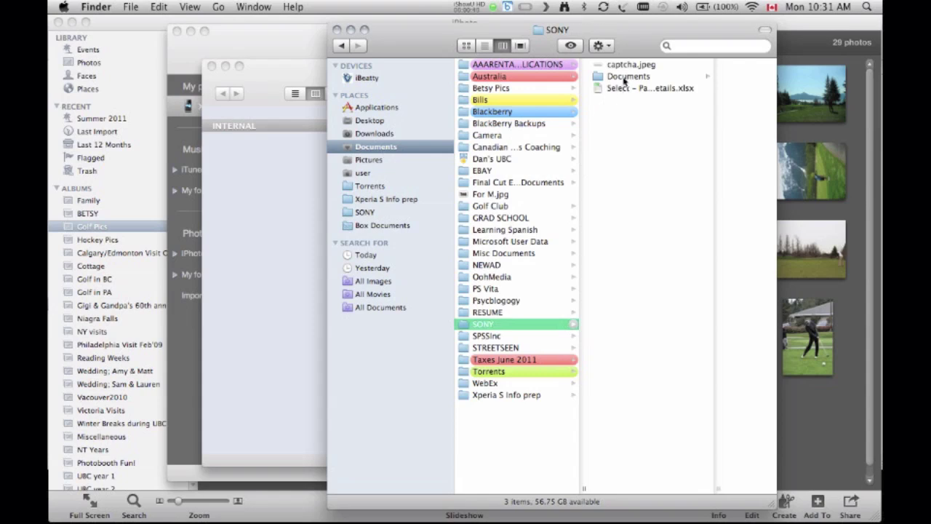
left_click(624, 79)
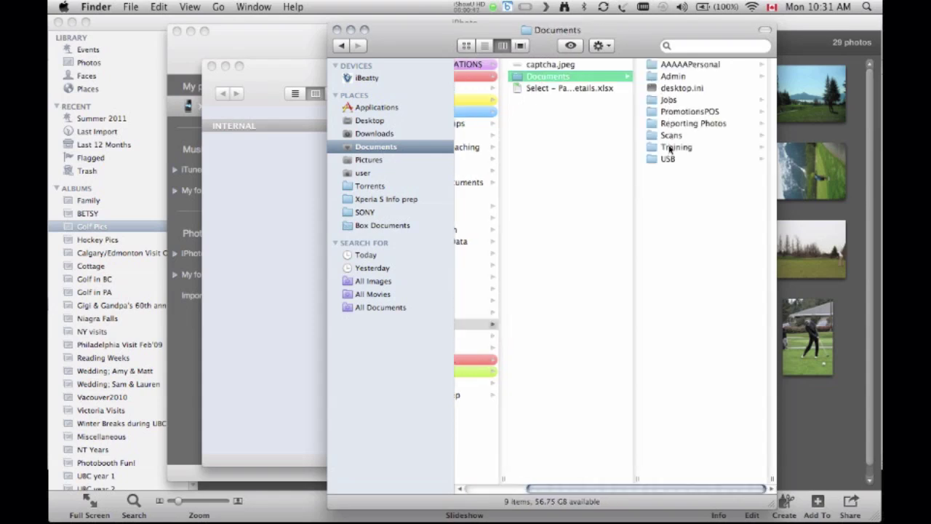
left_click(669, 148)
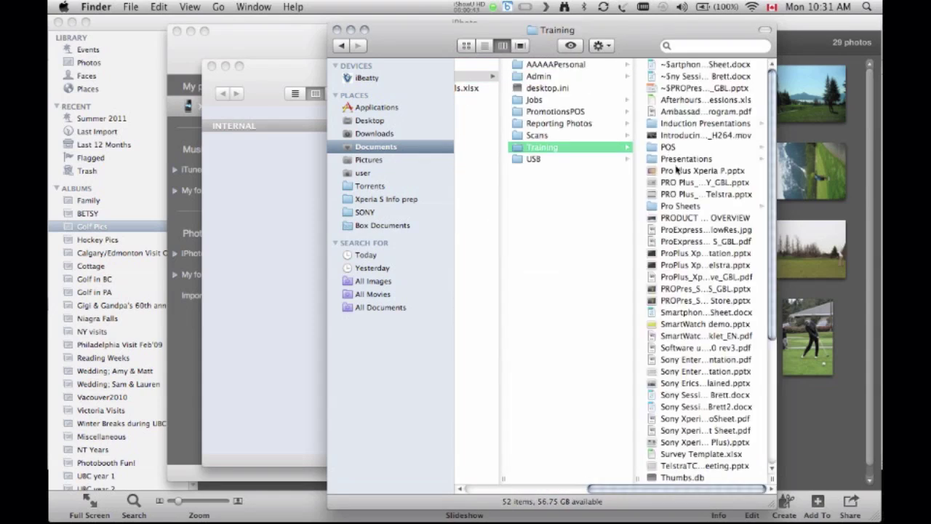
left_click(677, 173)
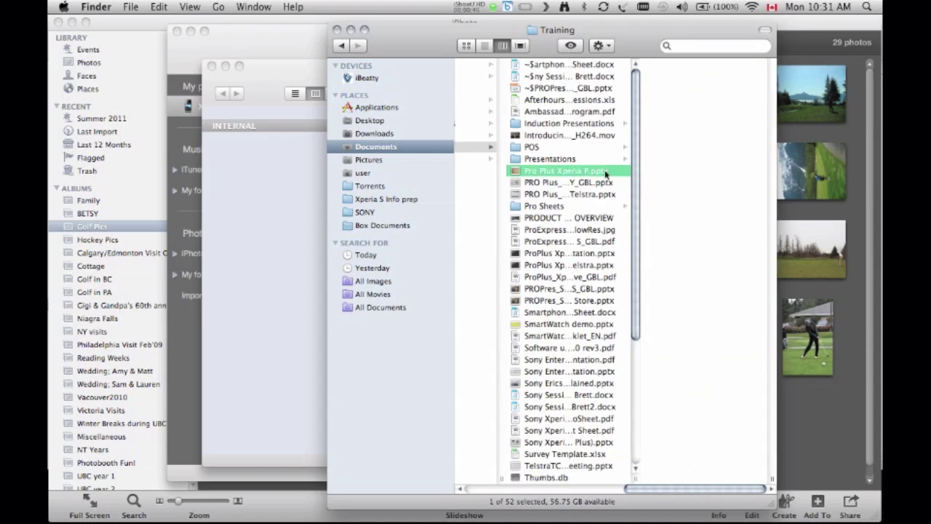
left_click_drag(592, 172, 373, 181)
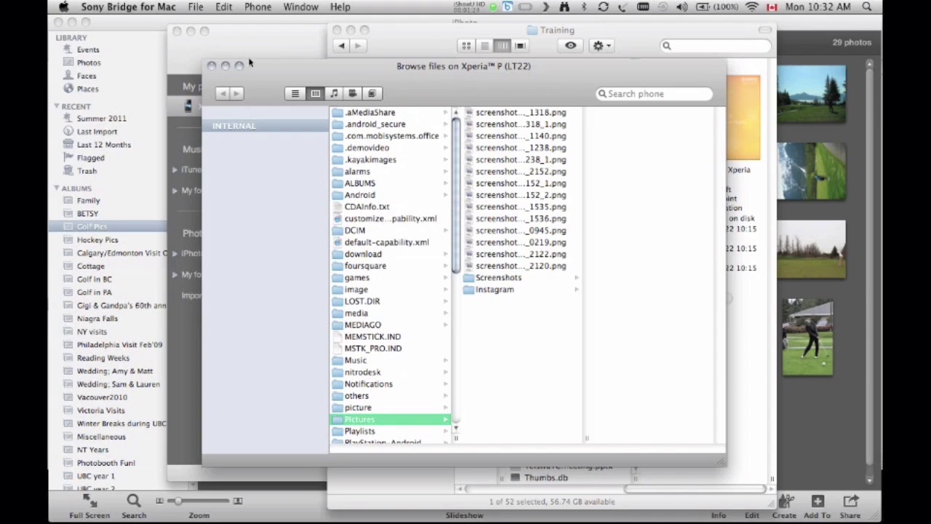
left_click(211, 65)
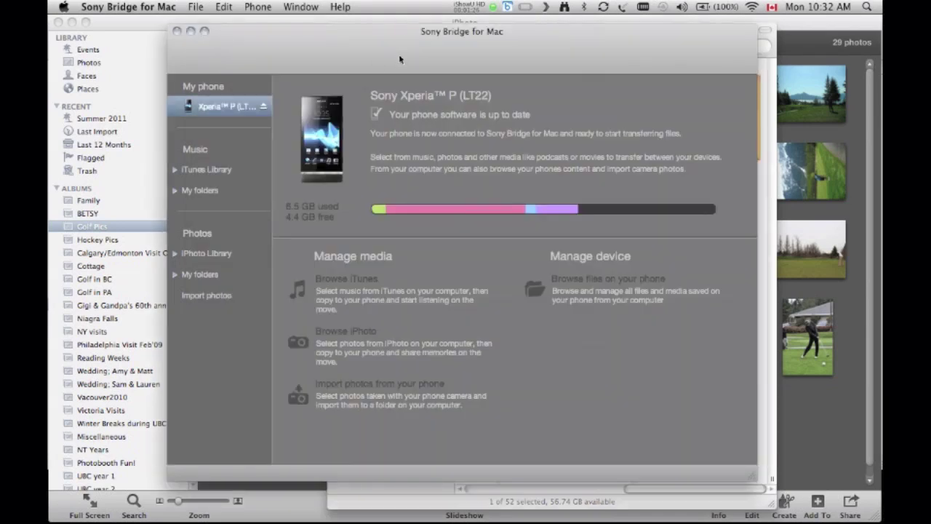